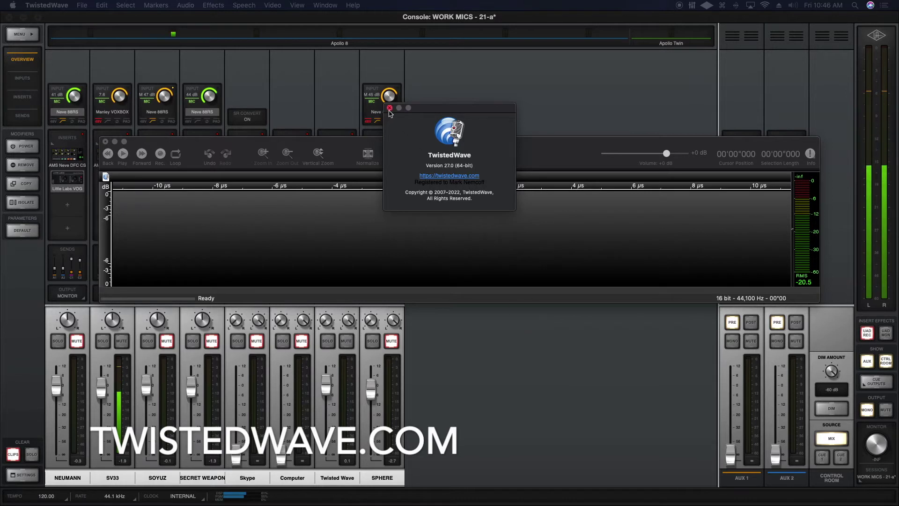
Close the About TwistedWave version information window
{"action": "left_click", "coordinate": [389, 109]}
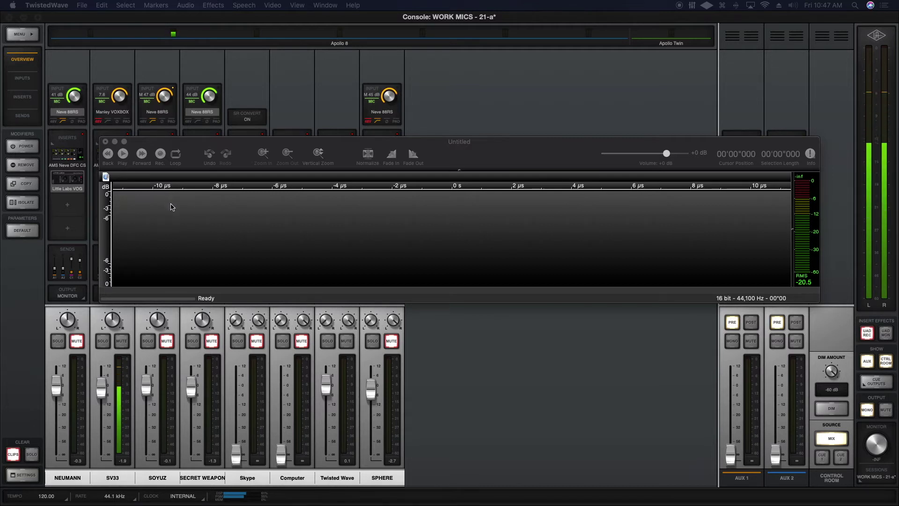
Start recording the voice-over take in the empty untitled document
{"action": "left_click", "coordinate": [160, 154]}
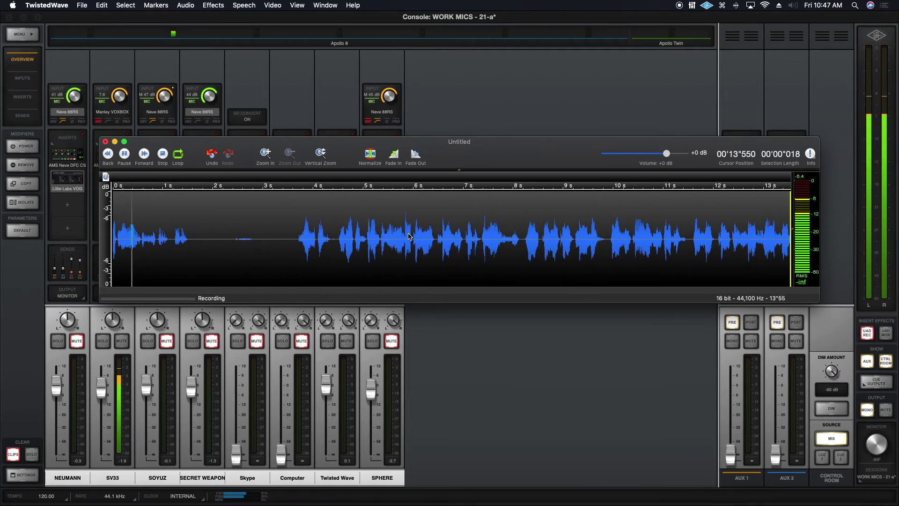
Stop recording, keeping a roughly 12-second voice take
{"action": "left_click", "coordinate": [163, 154]}
Delete the silent lead-in and the trailing tail, leaving about 10.7 seconds of speech
{"action": "left_click_drag", "start_coordinate": [272, 243], "coordinate": [115, 243]}
{"action": "key", "text": "Delete"}
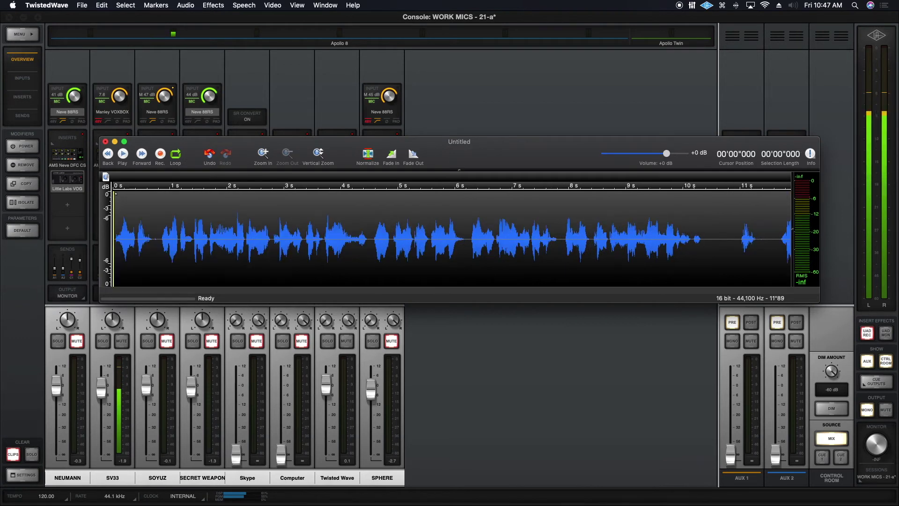
{"action": "left_click_drag", "start_coordinate": [722, 248], "coordinate": [896, 279]}
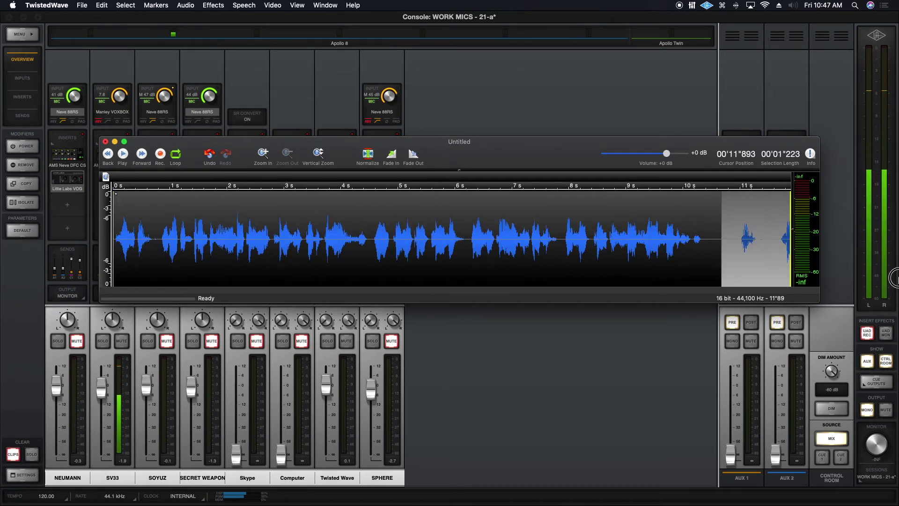
{"action": "key", "text": "Delete"}
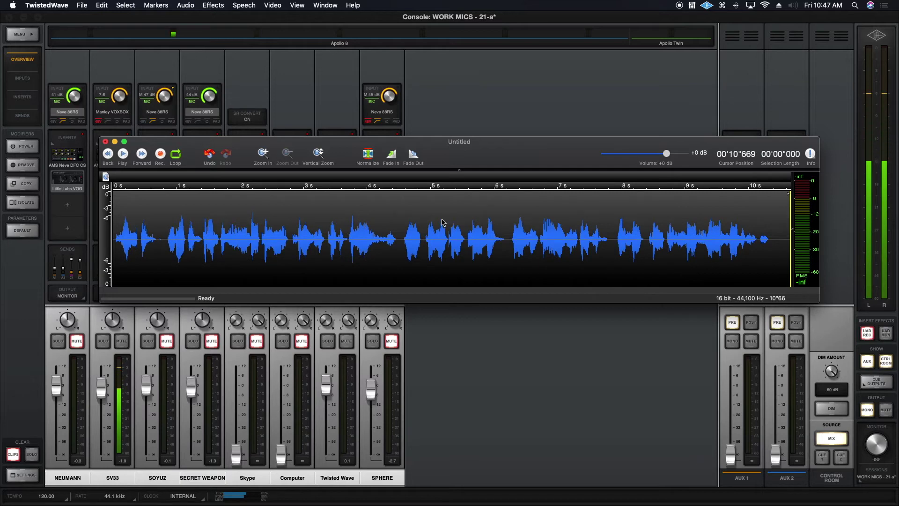
{"action": "left_click", "coordinate": [440, 222]}
Normalize the entire take to a -3 dB peak
{"action": "key", "text": "super+a"}
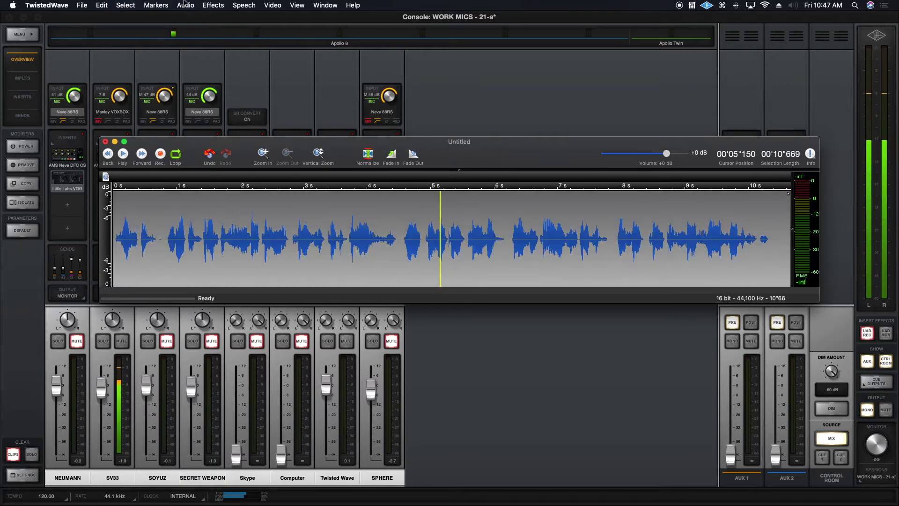
{"action": "left_click", "coordinate": [213, 5]}
{"action": "left_click", "coordinate": [220, 23]}
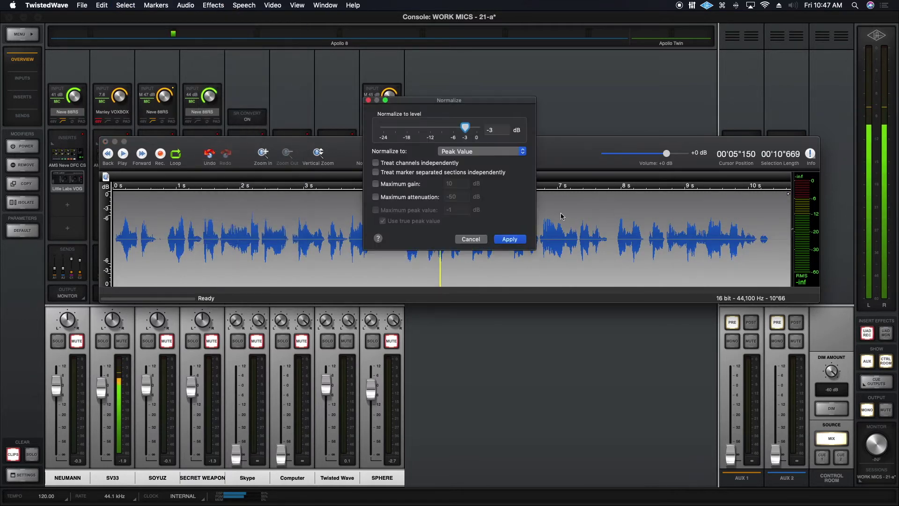
{"action": "key", "text": "Return"}
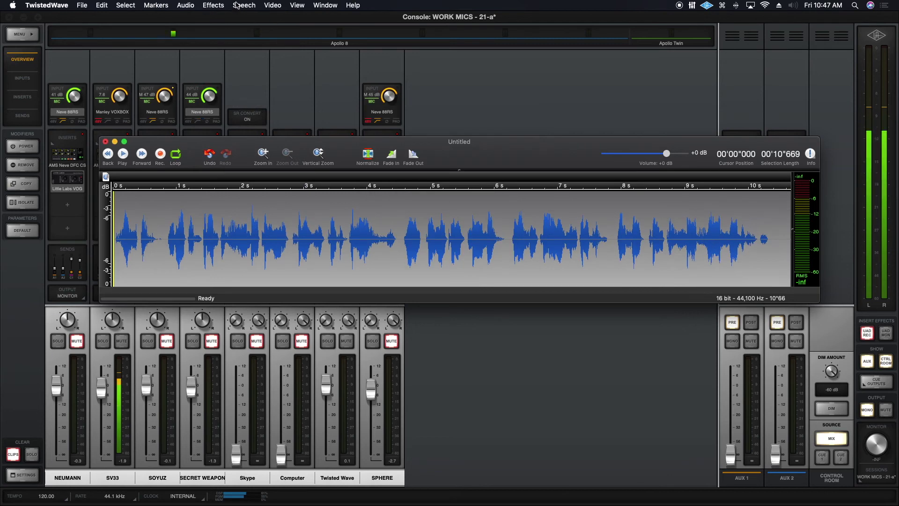
{"action": "left_click", "coordinate": [213, 6]}
{"action": "mouse_move", "coordinate": [236, 143]}
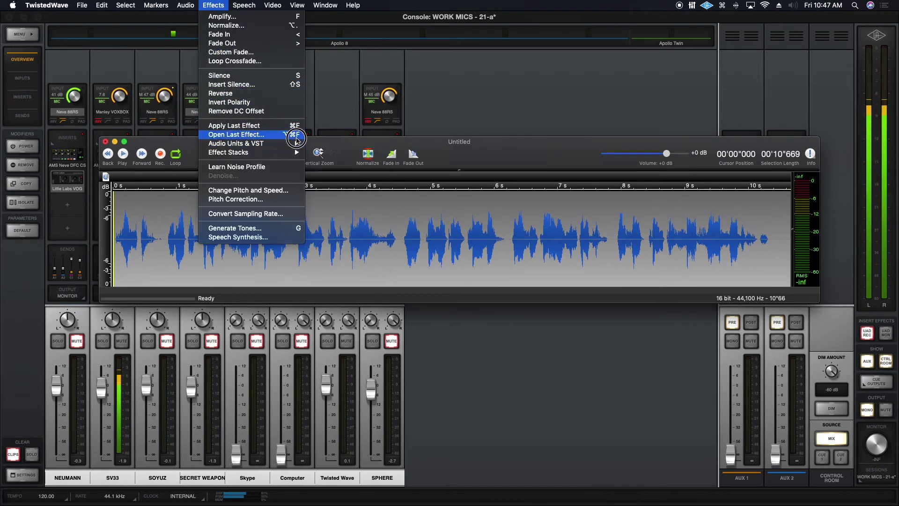
{"action": "mouse_move", "coordinate": [324, 246]}
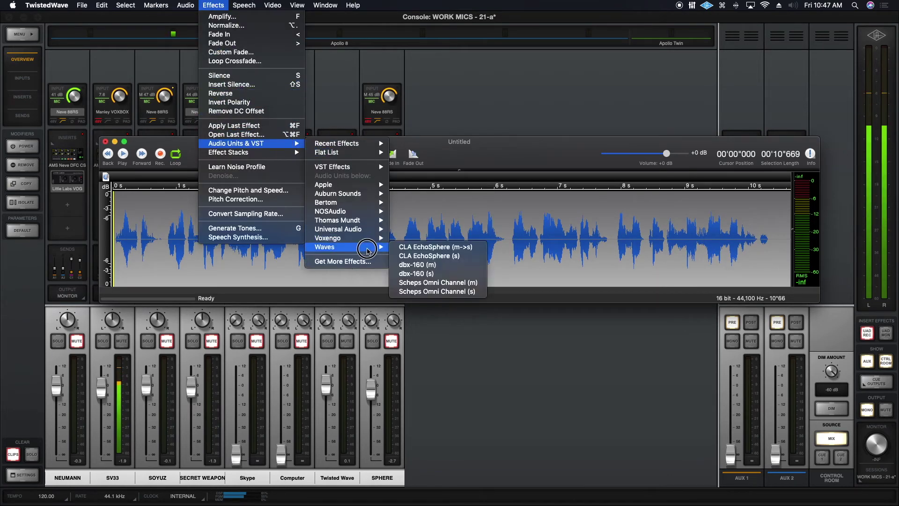
Preview and adjust the dbx-160 (m) compressor, then apply it to the whole take
{"action": "left_click", "coordinate": [418, 265]}
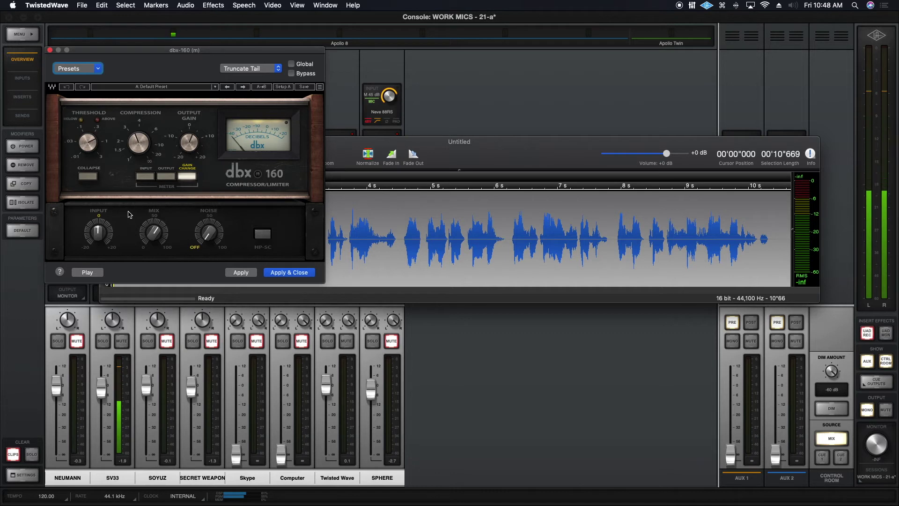
{"action": "left_click", "coordinate": [87, 272]}
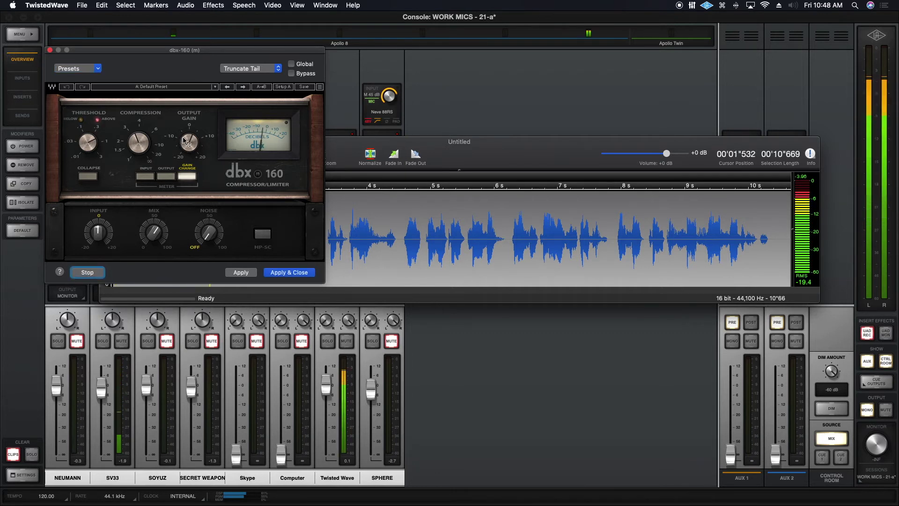
{"action": "left_click_drag", "start_coordinate": [190, 142], "coordinate": [137, 142]}
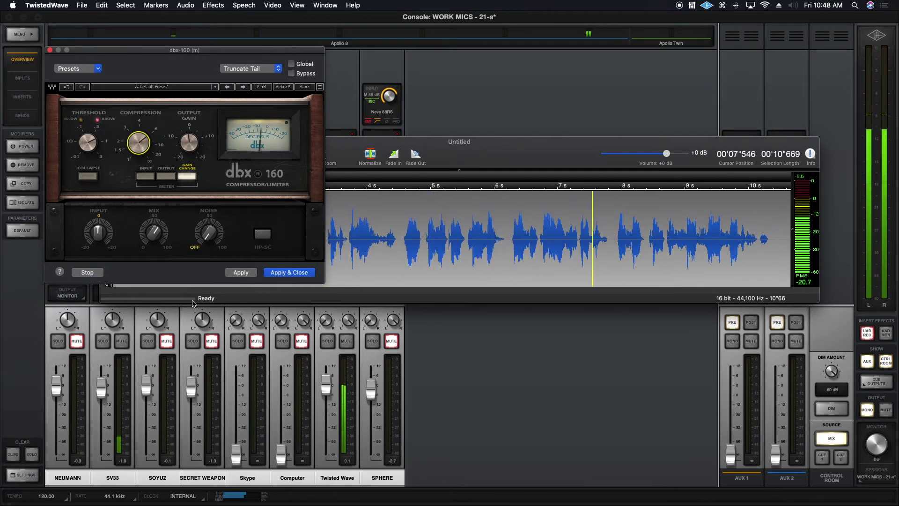
{"action": "left_click", "coordinate": [288, 273]}
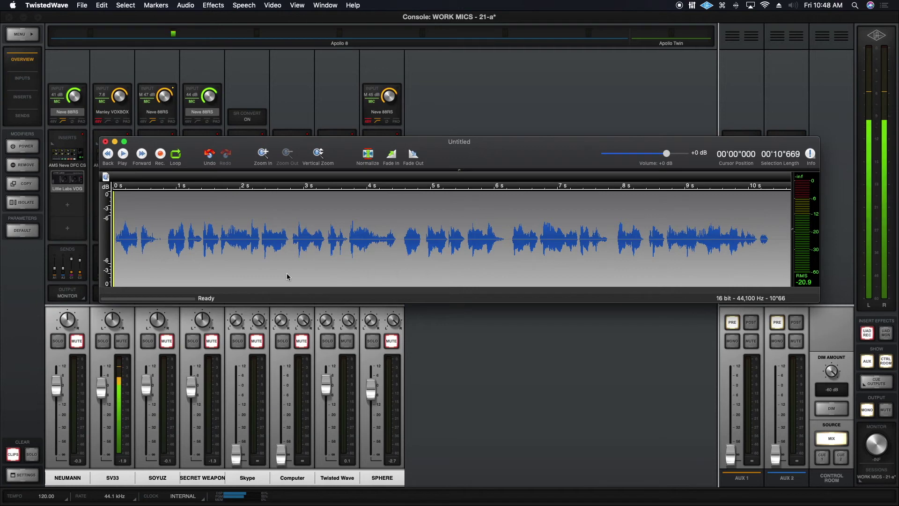
Confirm new-document settings of 1 channel (Mono), 16-bit, 44,100 Hz
{"action": "left_click", "coordinate": [82, 5]}
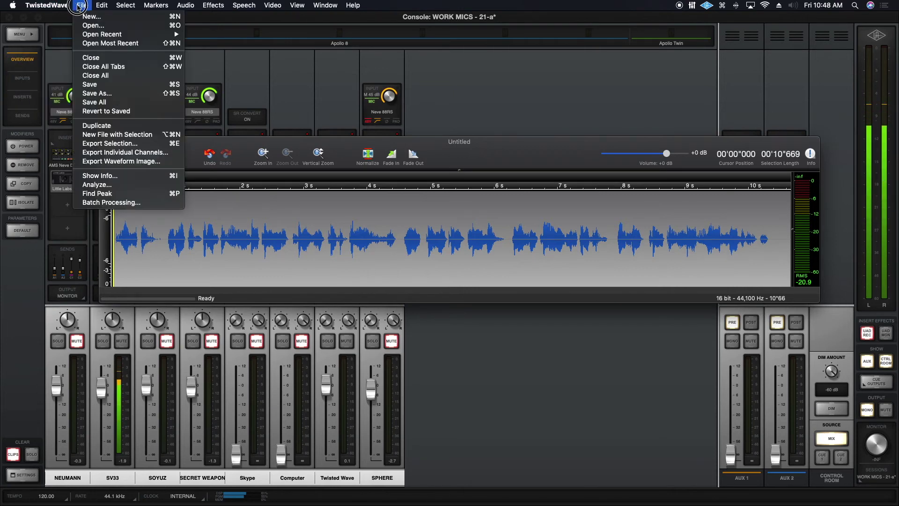
{"action": "left_click", "coordinate": [83, 17]}
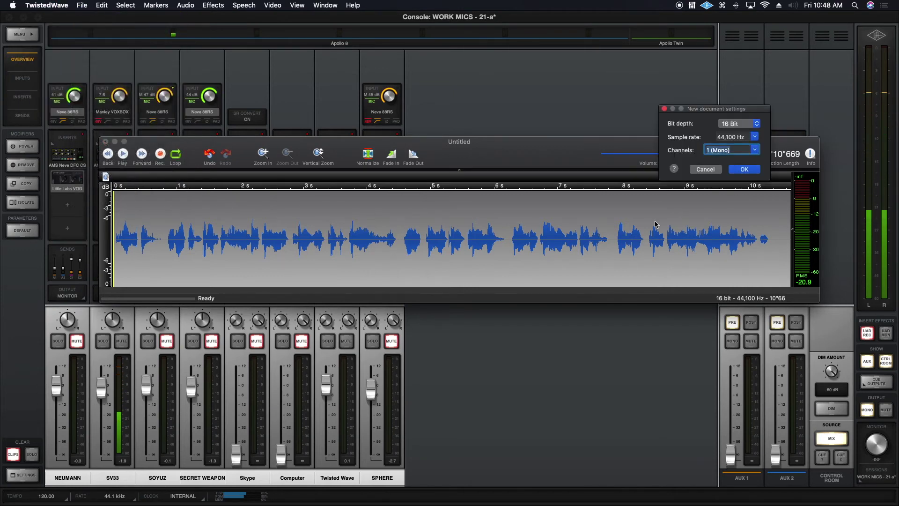
{"action": "left_click", "coordinate": [754, 151]}
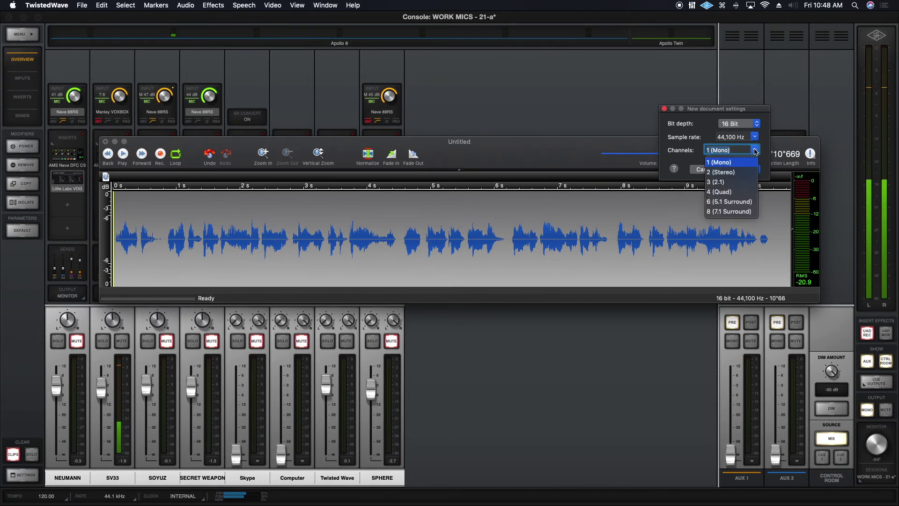
{"action": "left_click", "coordinate": [656, 173]}
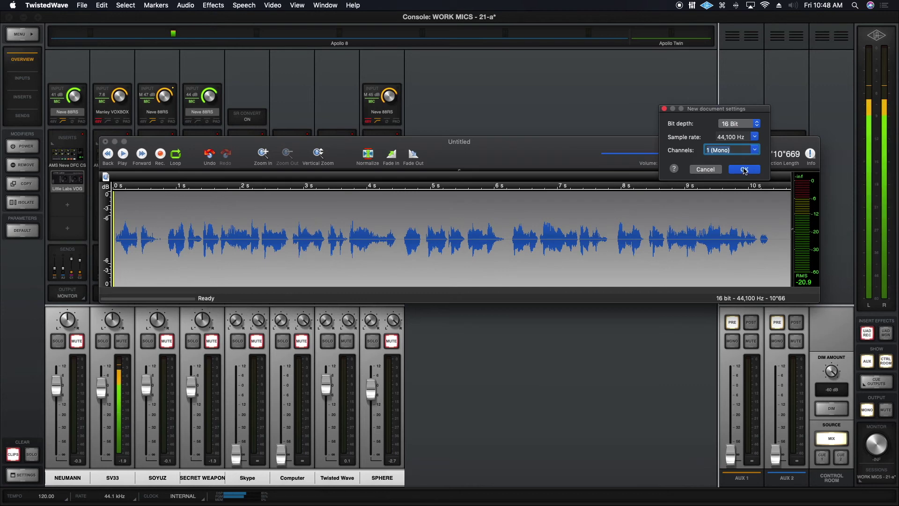
{"action": "left_click", "coordinate": [707, 169]}
{"action": "left_click", "coordinate": [46, 5]}
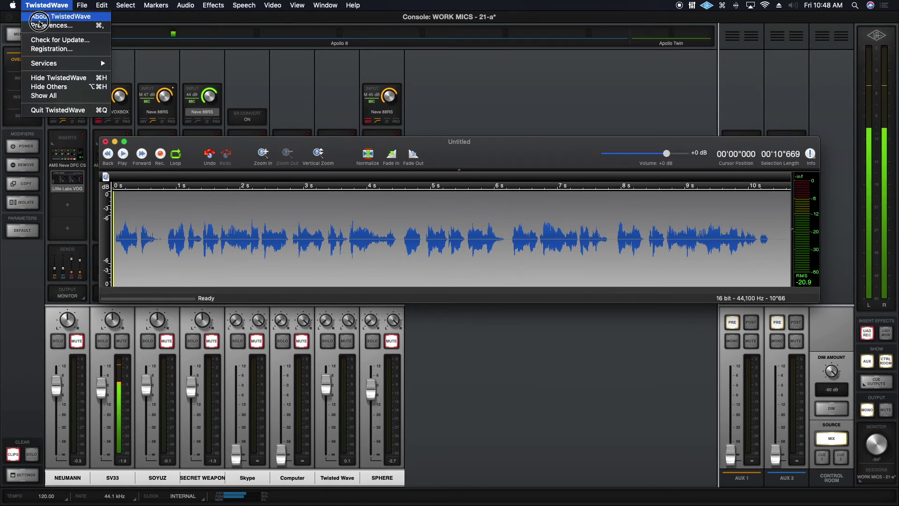
{"action": "left_click", "coordinate": [41, 26]}
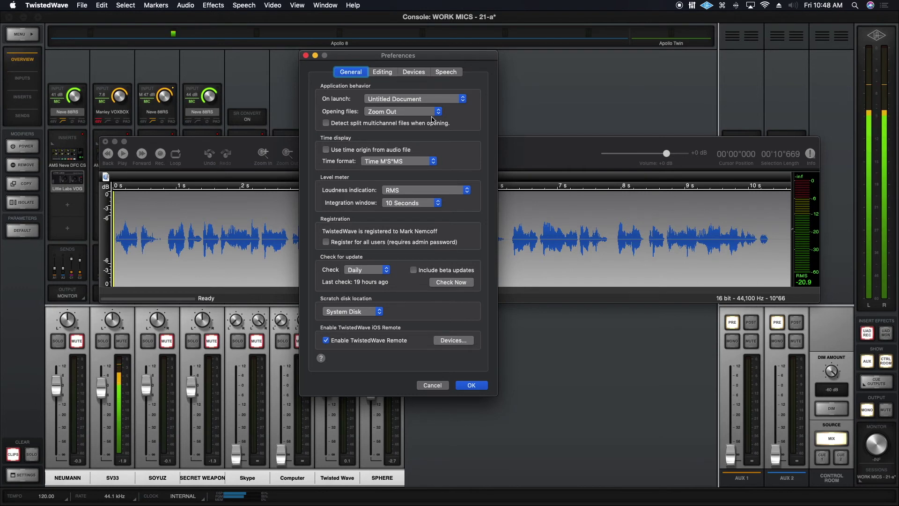
{"action": "left_click", "coordinate": [415, 73]}
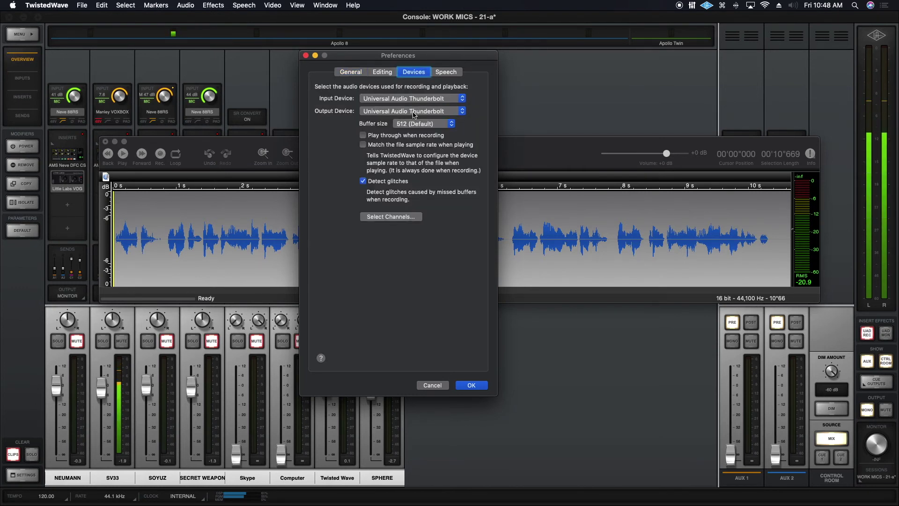
{"action": "left_click", "coordinate": [391, 217]}
{"action": "scroll", "coordinate": [375, 127], "scroll_direction": "up", "scroll_amount": 5}
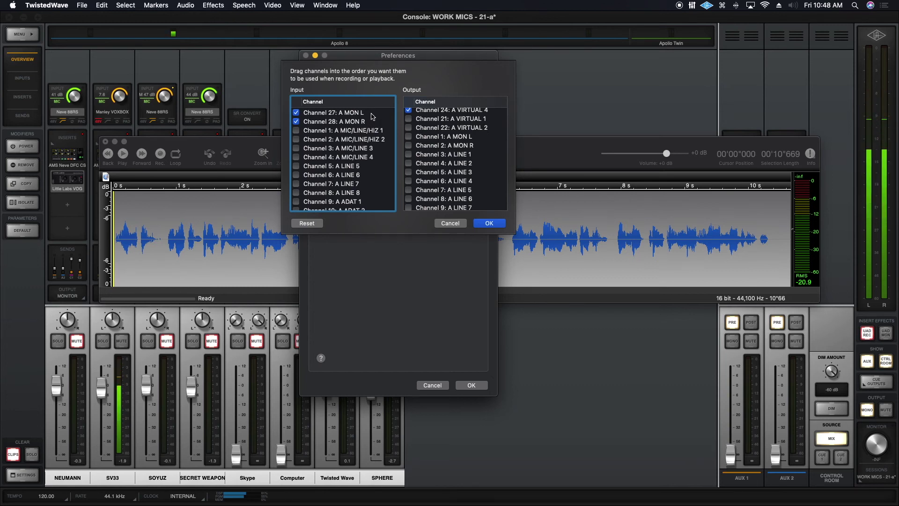
{"action": "scroll", "coordinate": [409, 134], "scroll_direction": "up", "scroll_amount": 2}
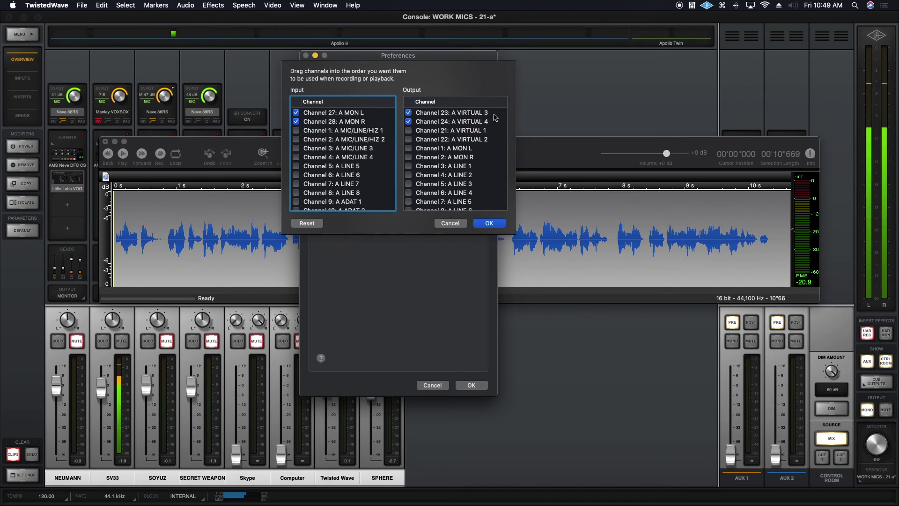
{"action": "left_click", "coordinate": [451, 224]}
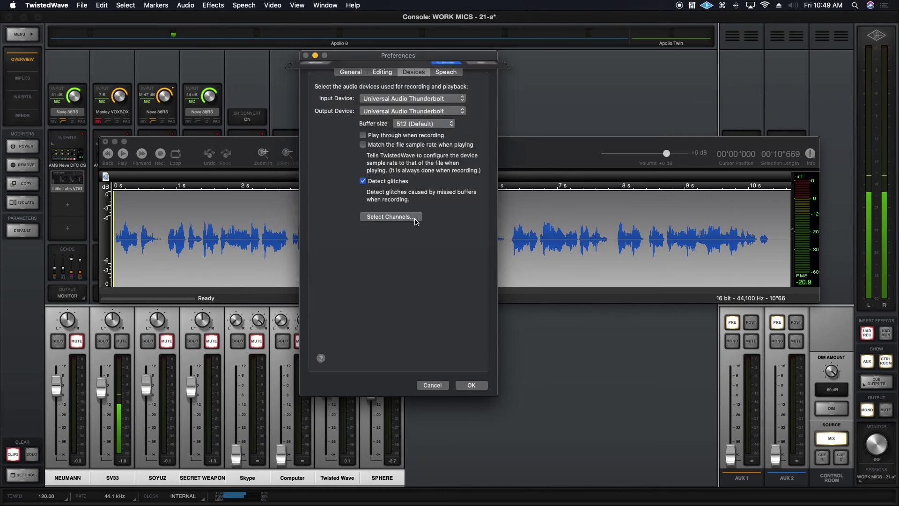
{"action": "left_click", "coordinate": [306, 55]}
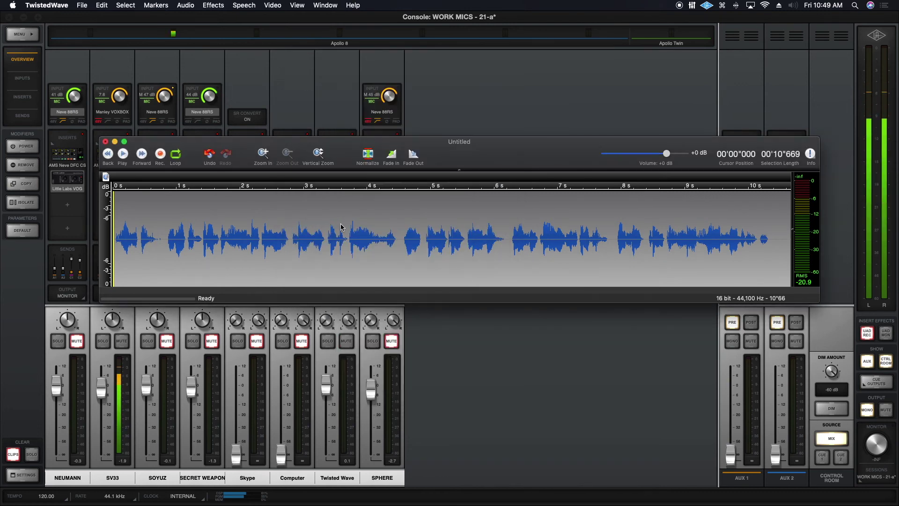